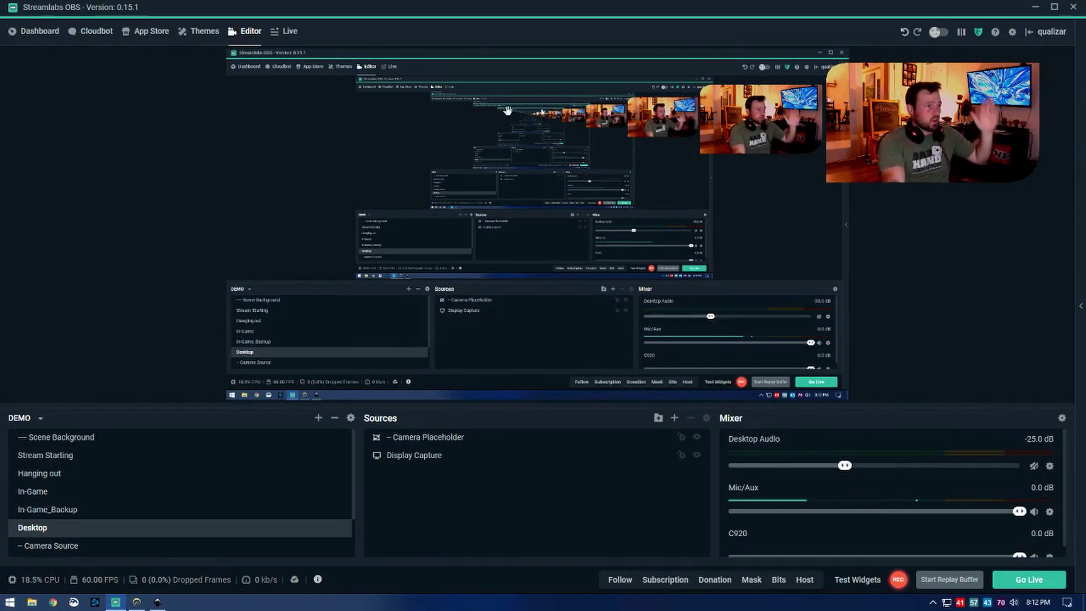
Step: Go to the Live view in Streamlabs OBS, then switch over to the new Inkscape document
{"action": "left_click", "coordinate": [289, 32]}
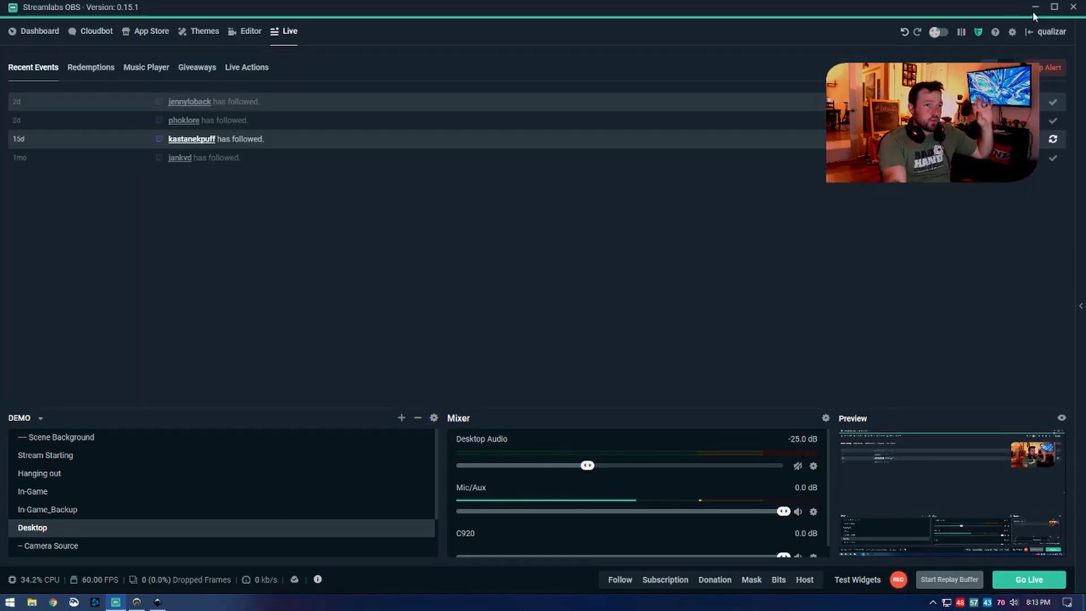
{"action": "key", "text": "alt+Tab"}
{"action": "key", "text": "alt+Tab"}
{"action": "key", "text": "alt+Tab"}
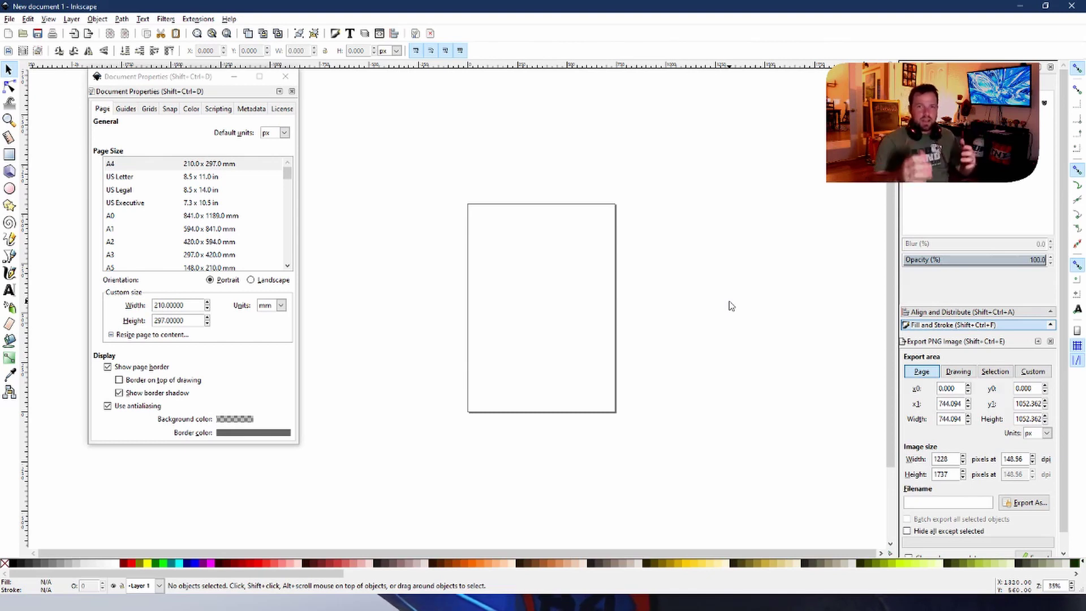
Step: Set the Inkscape page size to width 1920 and height 1080
{"action": "left_click", "coordinate": [280, 321]}
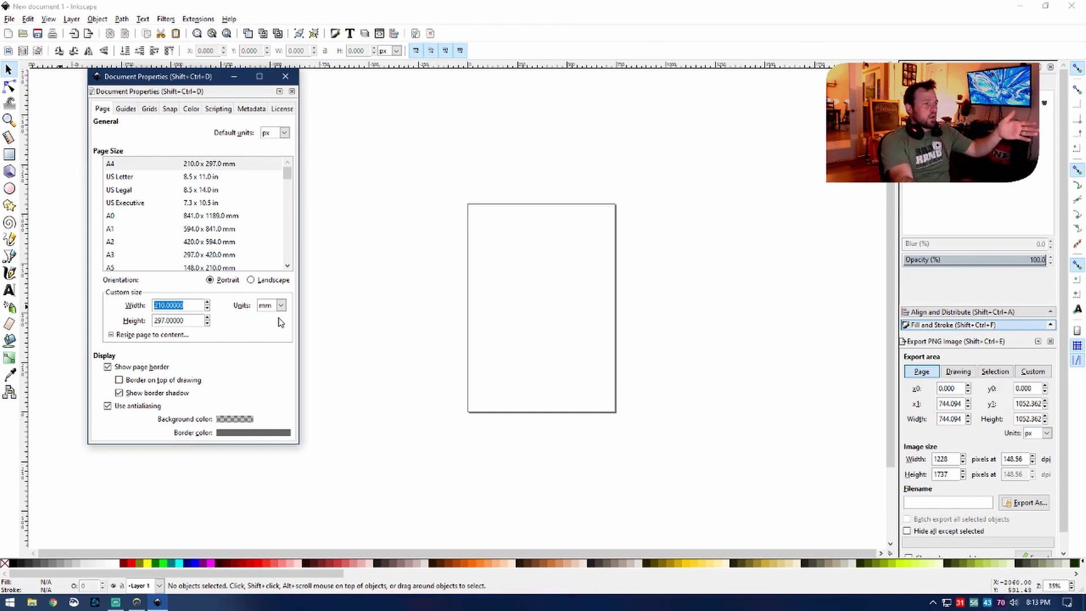
{"action": "type", "text": "1920"}
{"action": "key", "text": "Tab"}
{"action": "type", "text": "1080"}
{"action": "key", "text": "Return"}
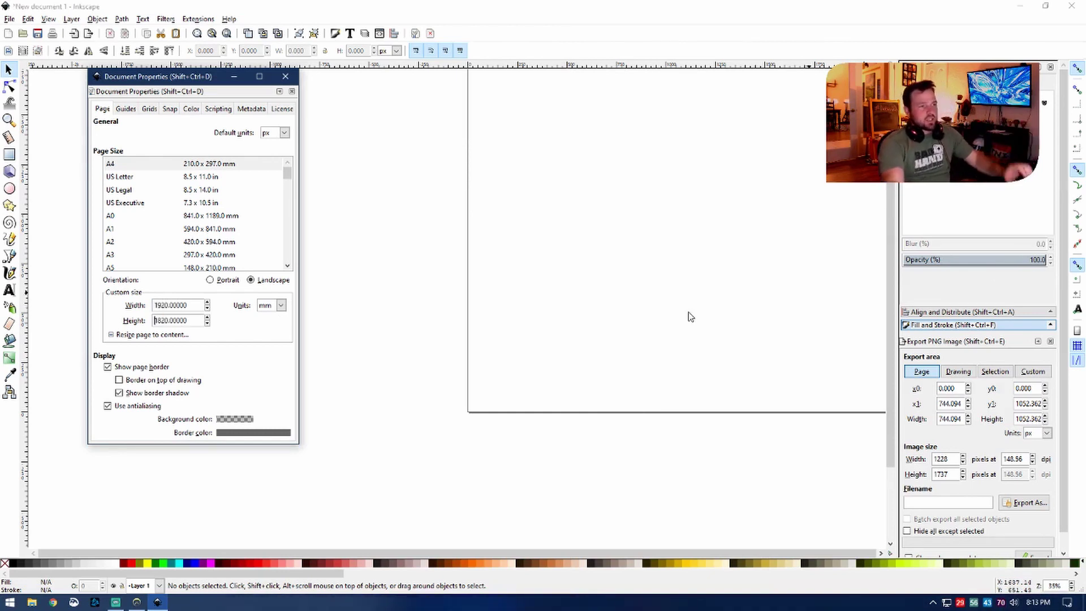
{"action": "scroll", "coordinate": [679, 319], "scroll_direction": "down", "scroll_amount": 4}
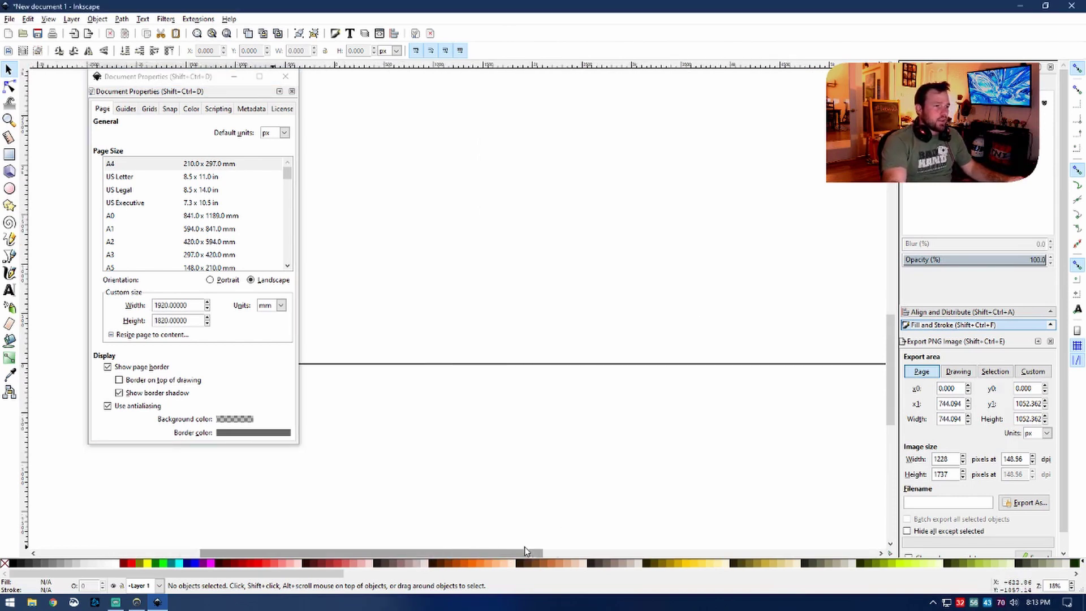
{"action": "scroll", "coordinate": [641, 380], "scroll_direction": "down", "scroll_amount": 2}
{"action": "scroll", "coordinate": [727, 355], "scroll_direction": "down", "scroll_amount": 2}
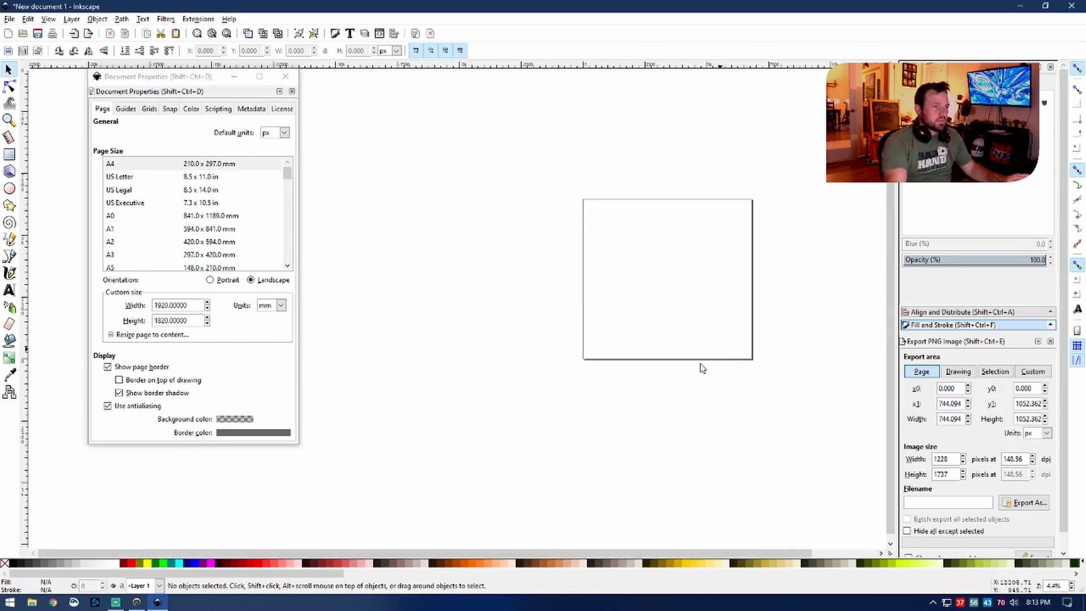
Step: Correct the page height to 1080 and set the page background colour to opaque black
{"action": "left_click", "coordinate": [226, 356]}
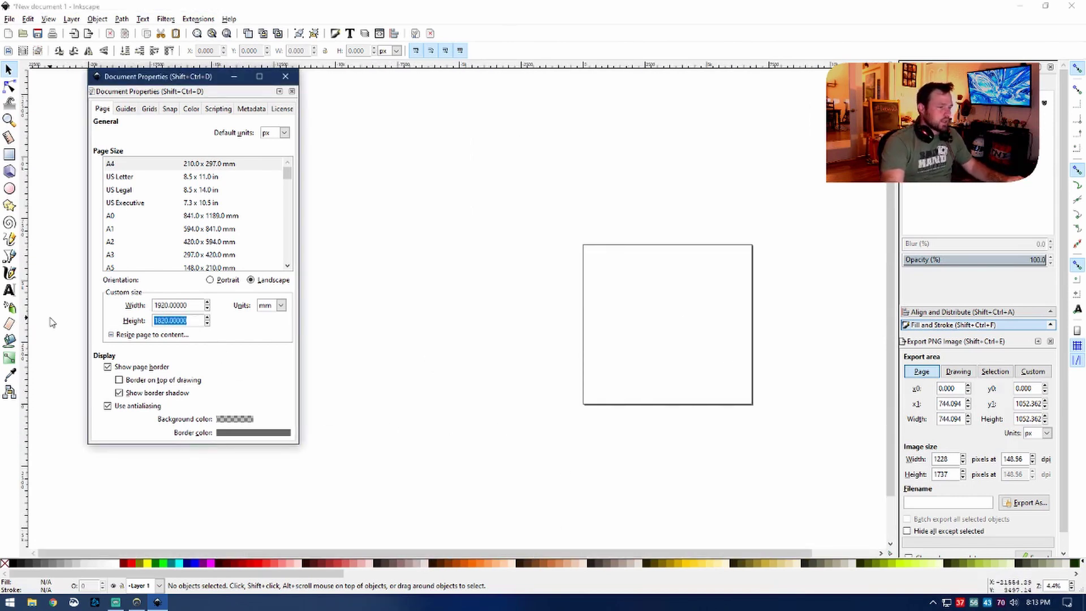
{"action": "key", "text": "Return"}
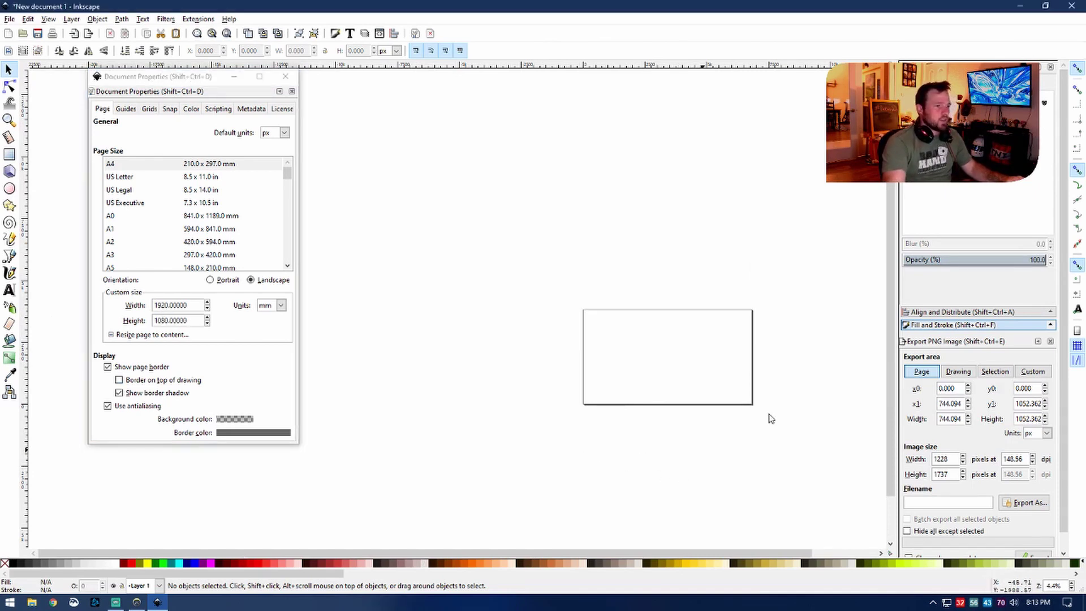
{"action": "scroll", "coordinate": [772, 413], "scroll_direction": "up", "scroll_amount": 2}
{"action": "left_click_drag", "start_coordinate": [535, 553], "coordinate": [505, 552]}
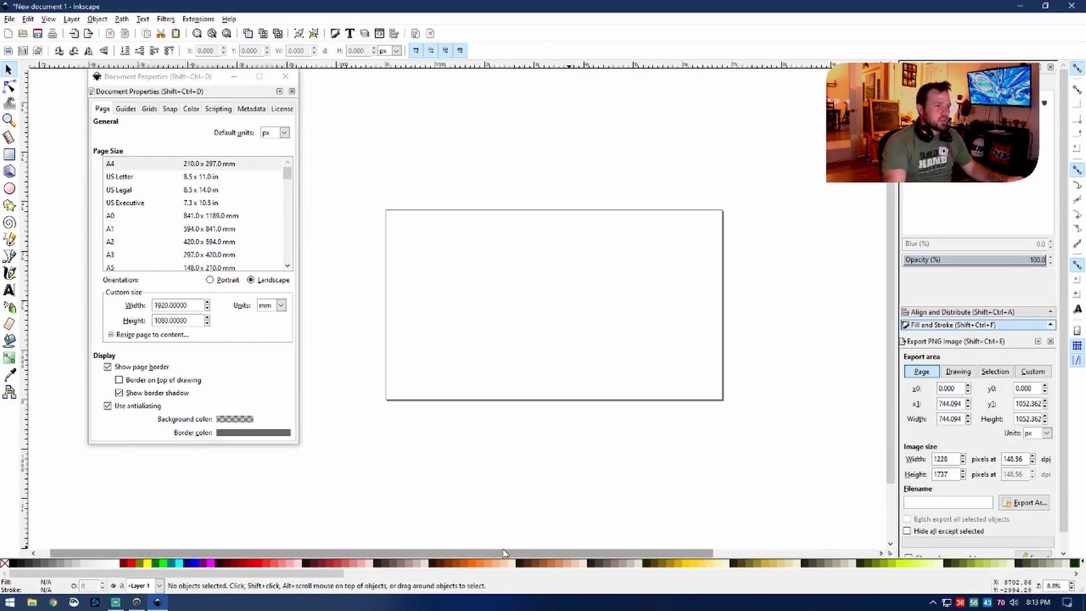
{"action": "left_click", "coordinate": [235, 419]}
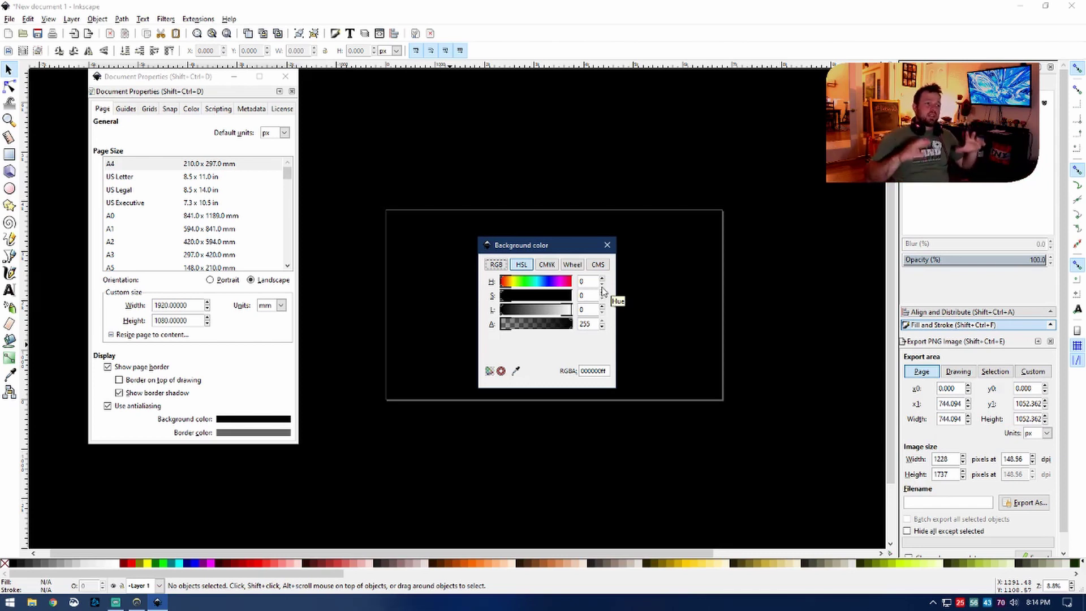
Step: Draw a six-pointed white star on the black page with the Star tool in star mode
{"action": "left_click", "coordinate": [607, 245]}
{"action": "left_click", "coordinate": [10, 206]}
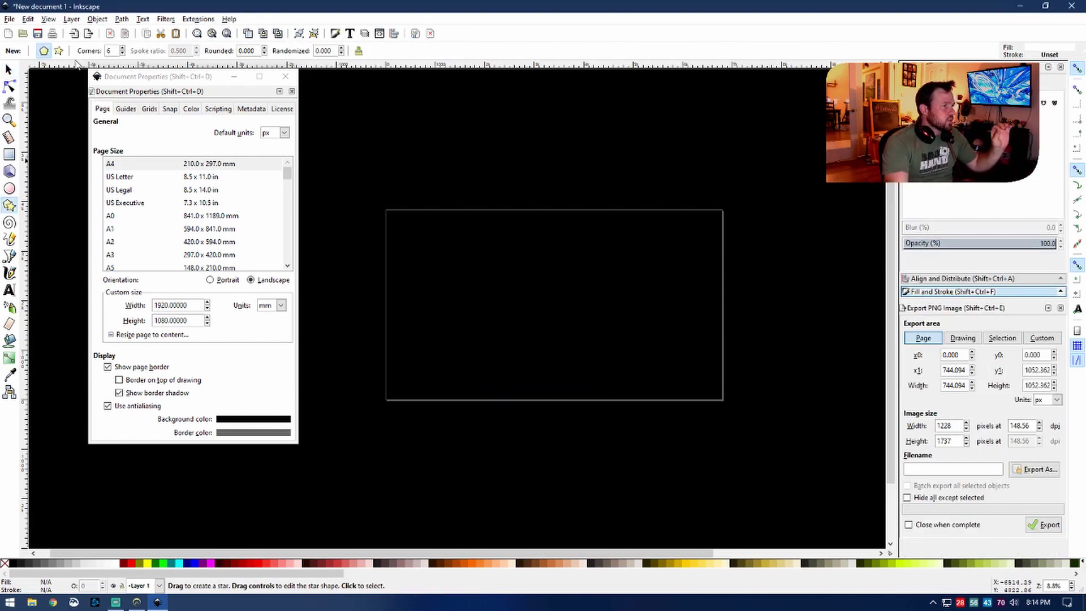
{"action": "left_click", "coordinate": [58, 50]}
{"action": "left_click_drag", "start_coordinate": [487, 243], "coordinate": [578, 306]}
Step: Move the star to the page centre and rotate it around its centre
{"action": "key", "text": "s"}
{"action": "left_click_drag", "start_coordinate": [492, 245], "coordinate": [571, 309]}
{"action": "mouse_move", "coordinate": [631, 279]}
{"action": "left_mouse_down"}
{"action": "mouse_move", "coordinate": [625, 289]}
{"action": "mouse_move", "coordinate": [633, 280]}
{"action": "left_mouse_up"}
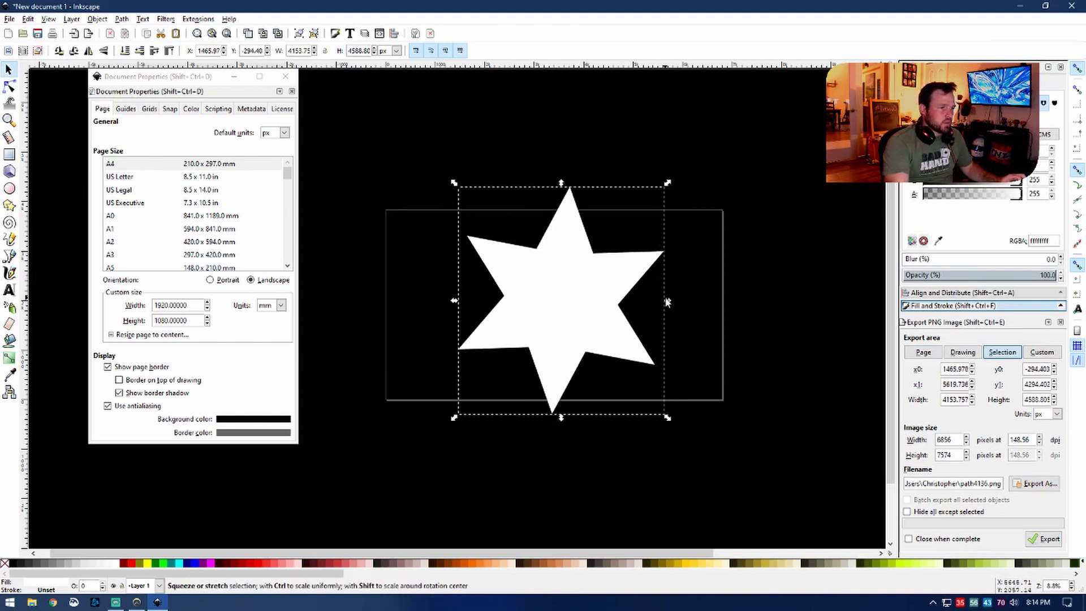
{"action": "left_click_drag", "start_coordinate": [665, 181], "coordinate": [698, 269]}
{"action": "left_click", "coordinate": [815, 280]}
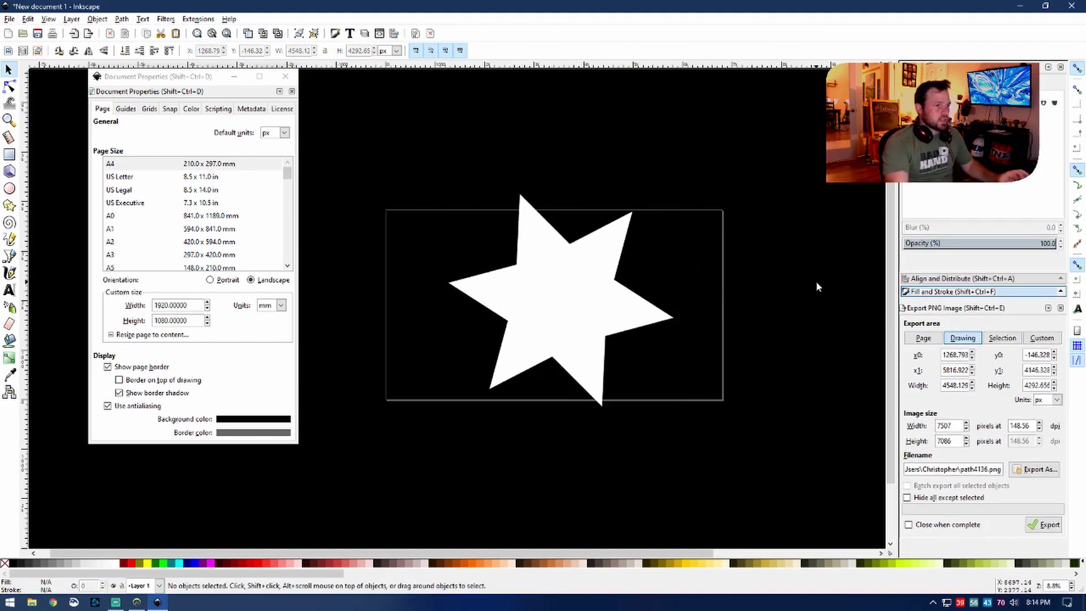
Step: Stretch the star toward the lower right and upper left so it spans the page
{"action": "left_click", "coordinate": [591, 307]}
{"action": "left_click_drag", "start_coordinate": [578, 307], "coordinate": [576, 320]}
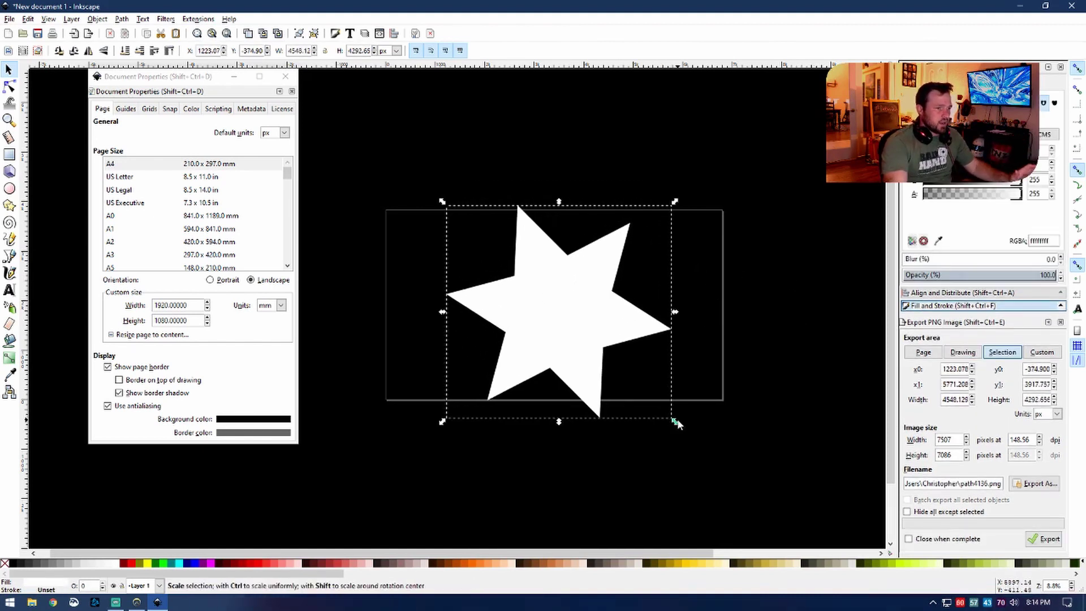
{"action": "left_click_drag", "start_coordinate": [676, 418], "coordinate": [727, 403]}
{"action": "left_click_drag", "start_coordinate": [445, 203], "coordinate": [382, 206]}
{"action": "left_click", "coordinate": [816, 263]}
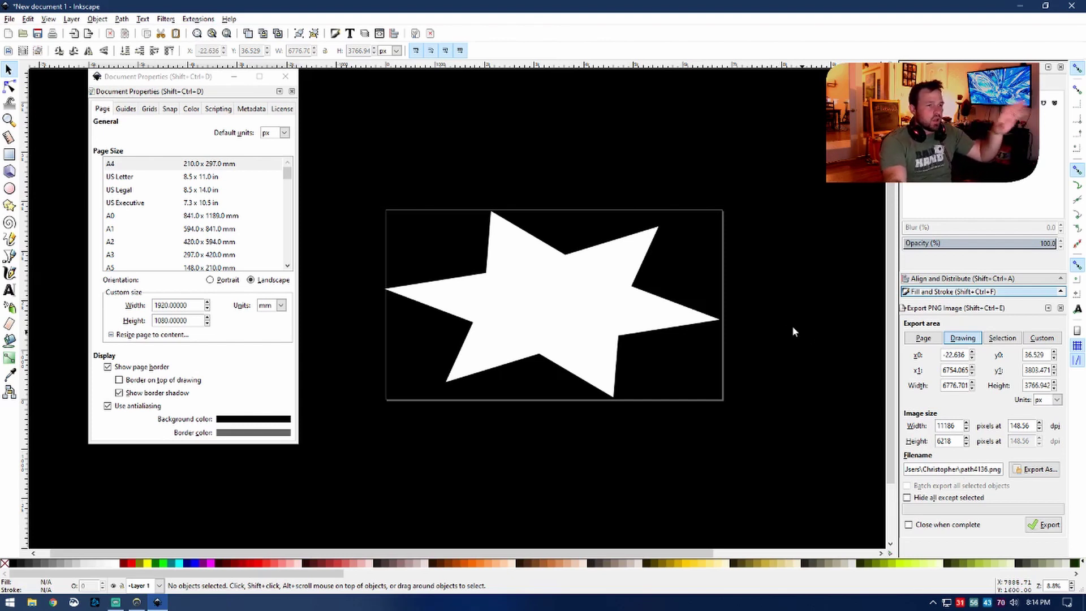
Step: Export the whole Page area as path4136.png, overwriting the earlier drawing-only export
{"action": "left_click", "coordinate": [1046, 525]}
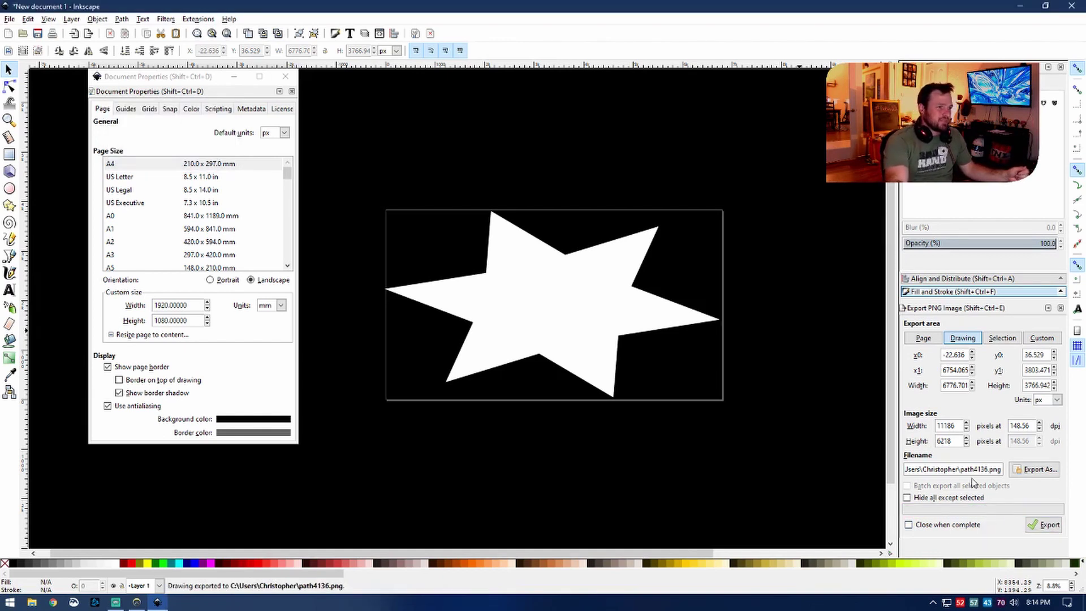
{"action": "left_click", "coordinate": [924, 338]}
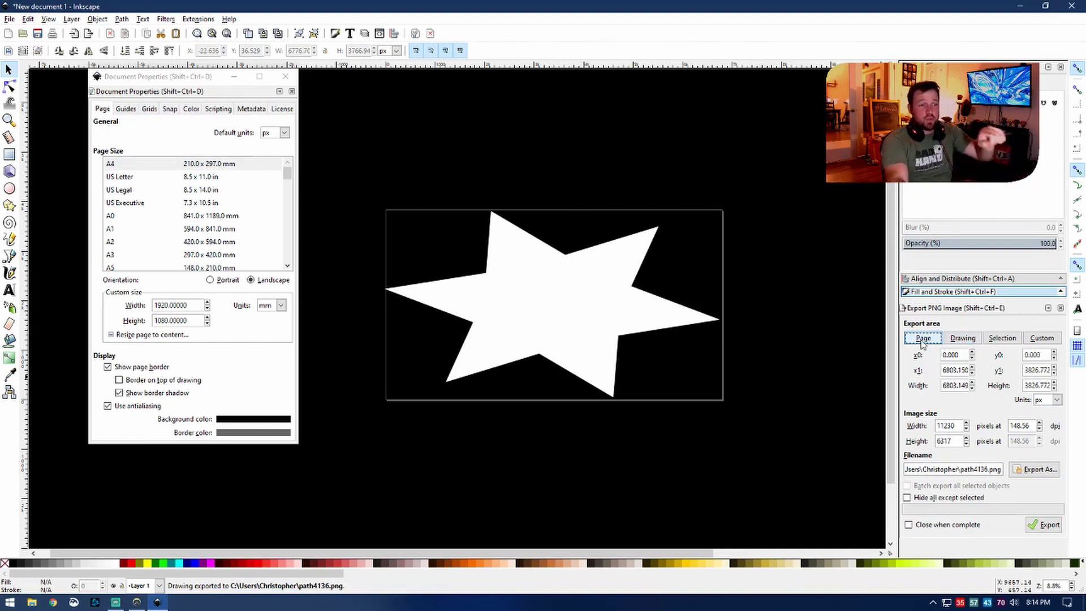
{"action": "left_click", "coordinate": [1042, 526]}
{"action": "left_click", "coordinate": [626, 351]}
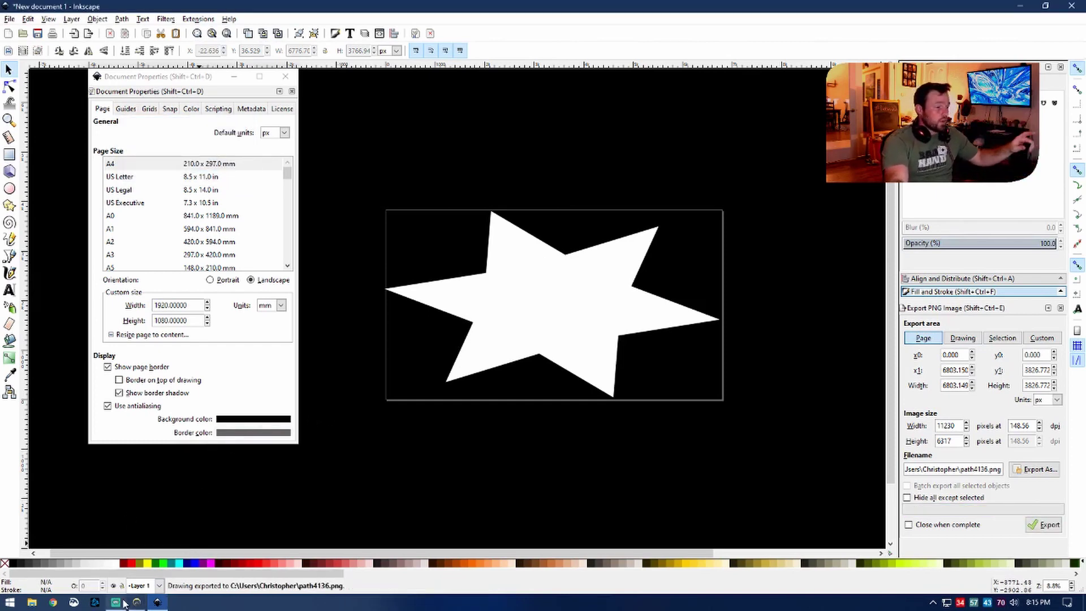
Step: Return to Streamlabs OBS and open the scene editor's Sources panel
{"action": "left_click", "coordinate": [116, 602]}
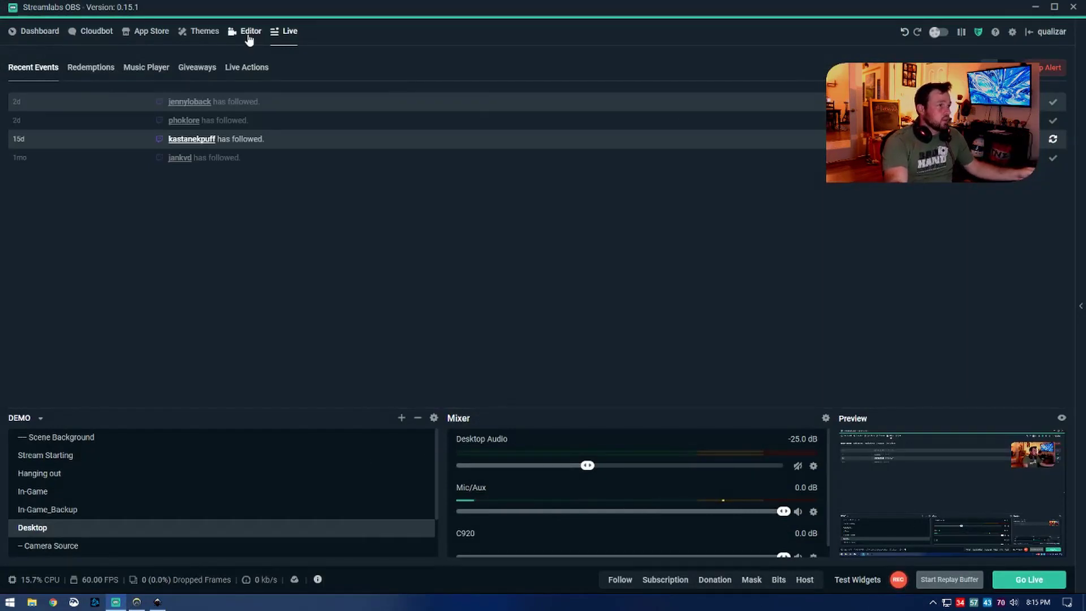
{"action": "left_click", "coordinate": [249, 32]}
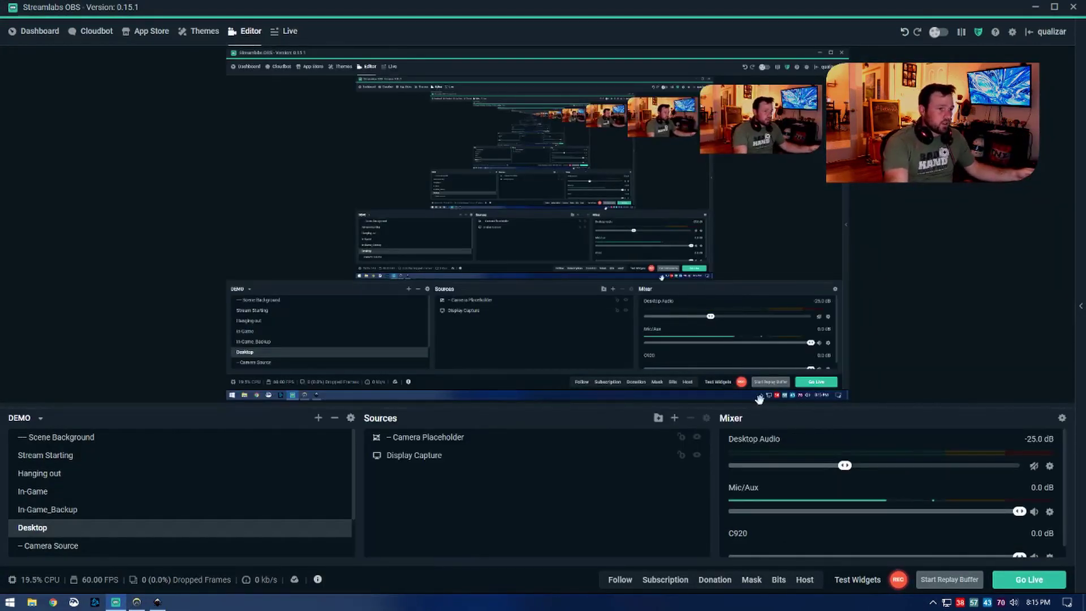
{"action": "scroll", "coordinate": [133, 517], "scroll_direction": "down", "scroll_amount": 3}
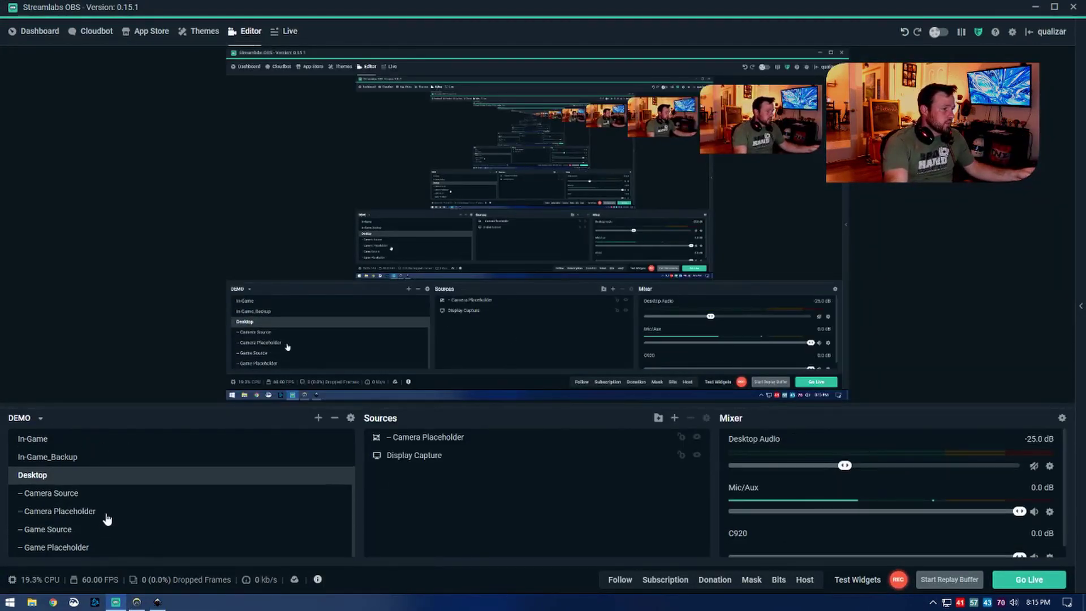
{"action": "left_click", "coordinate": [674, 417]}
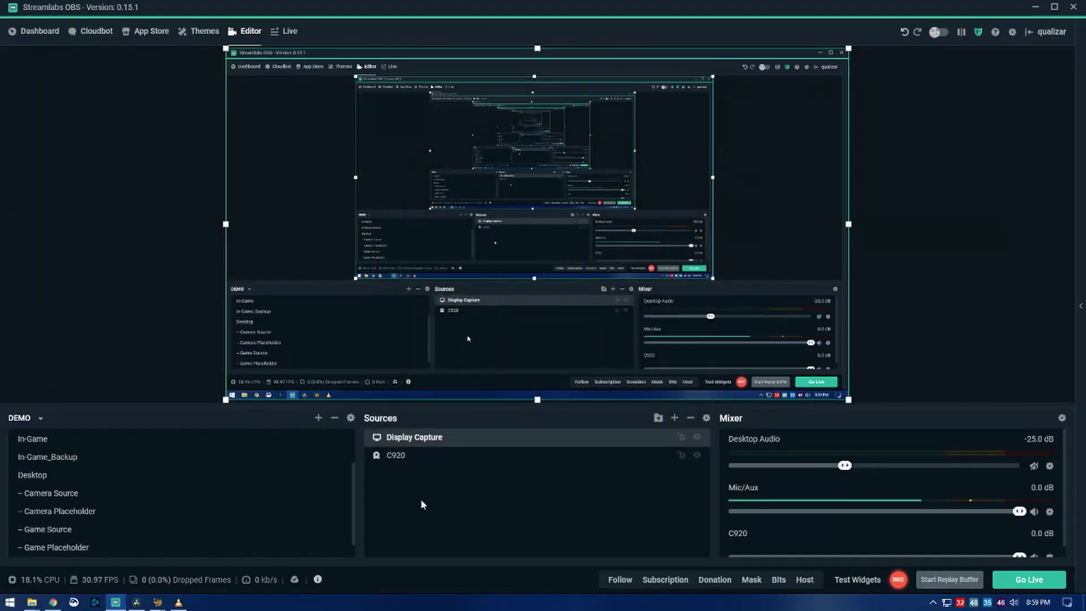
Step: Drag Display Capture below the C920 webcam so the camera layers on top
{"action": "left_click_drag", "start_coordinate": [418, 437], "coordinate": [416, 474]}
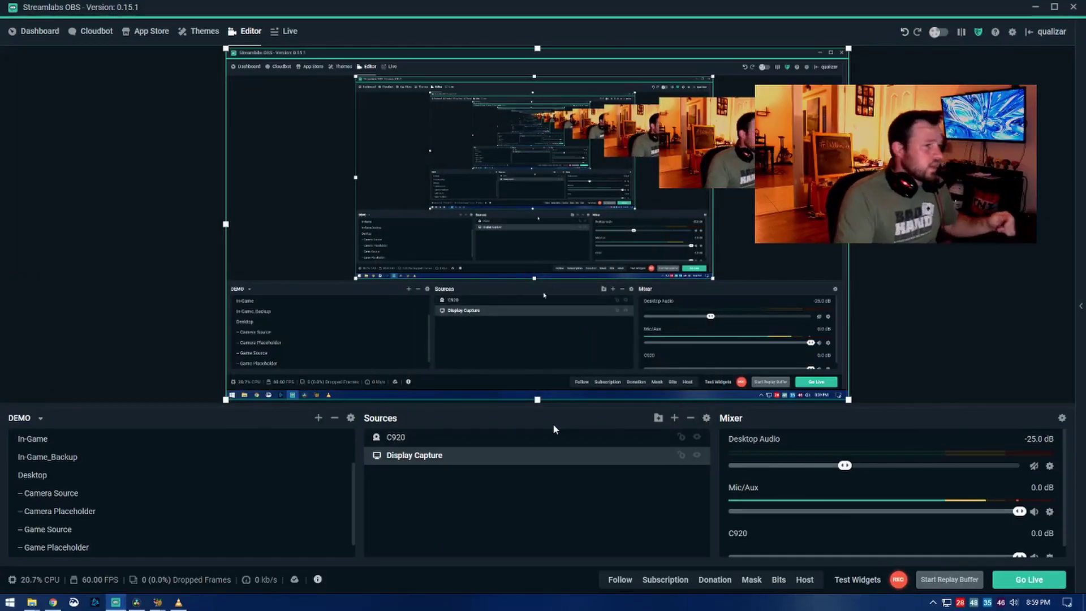
{"action": "left_click", "coordinate": [428, 440]}
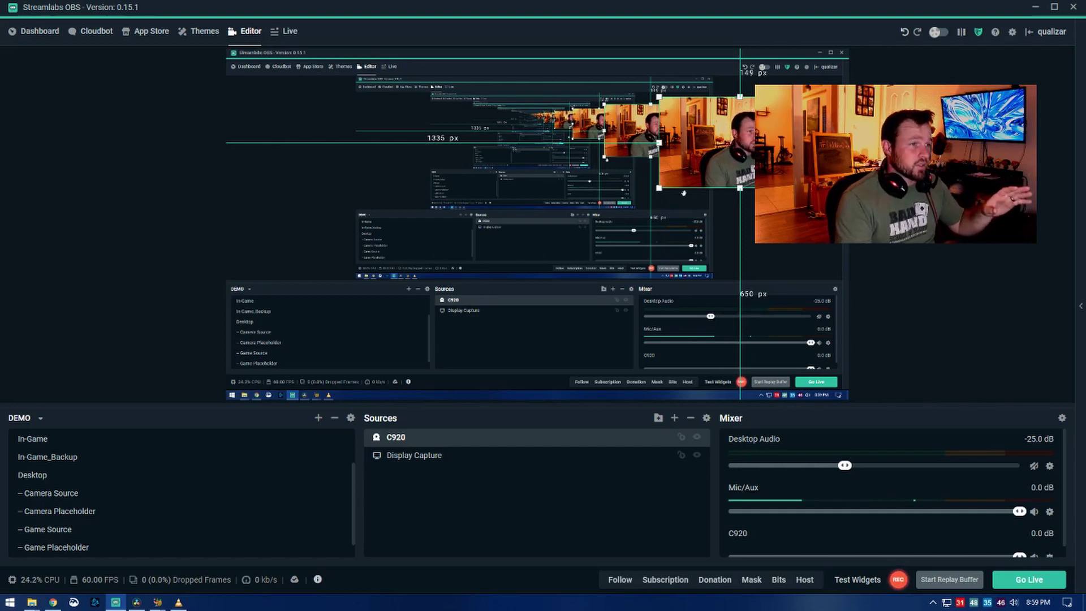
{"action": "left_click", "coordinate": [412, 422]}
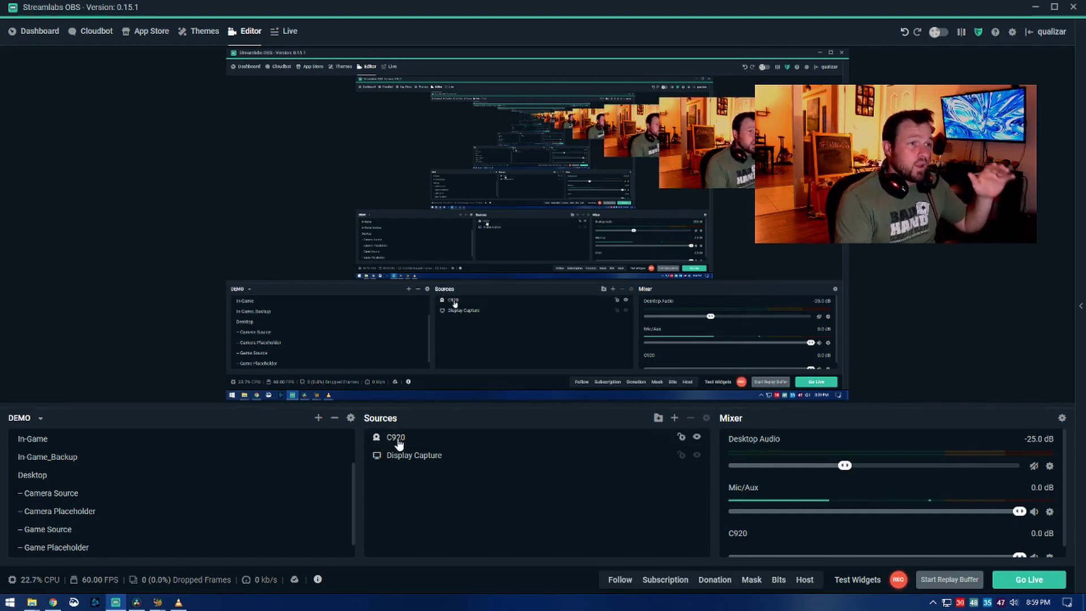
Step: Add an Image Mask/Blend filter to the C920 webcam source
{"action": "right_click", "coordinate": [398, 439]}
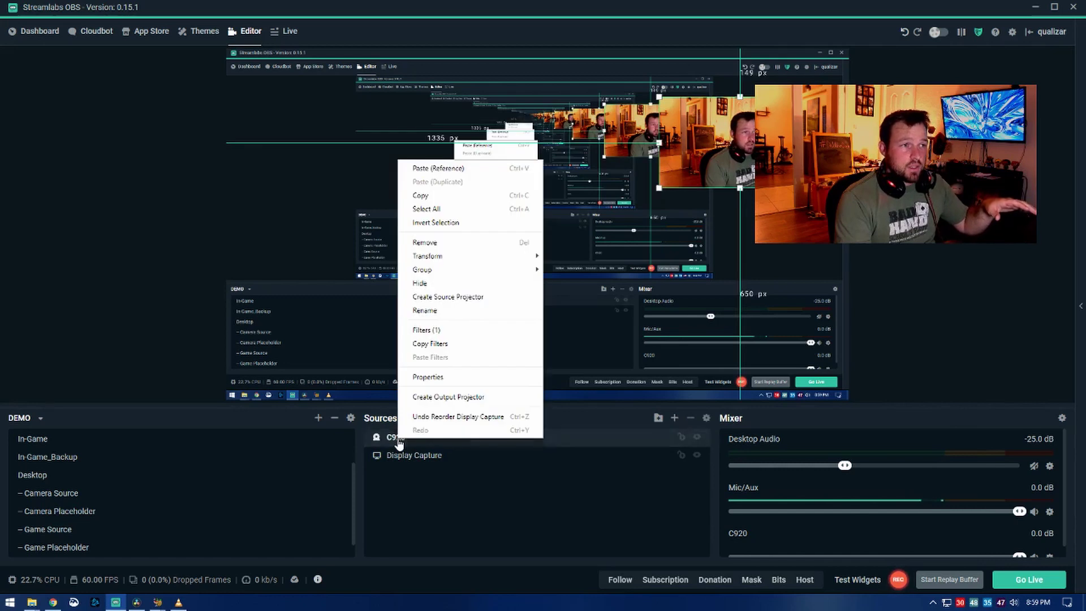
{"action": "left_click", "coordinate": [435, 332]}
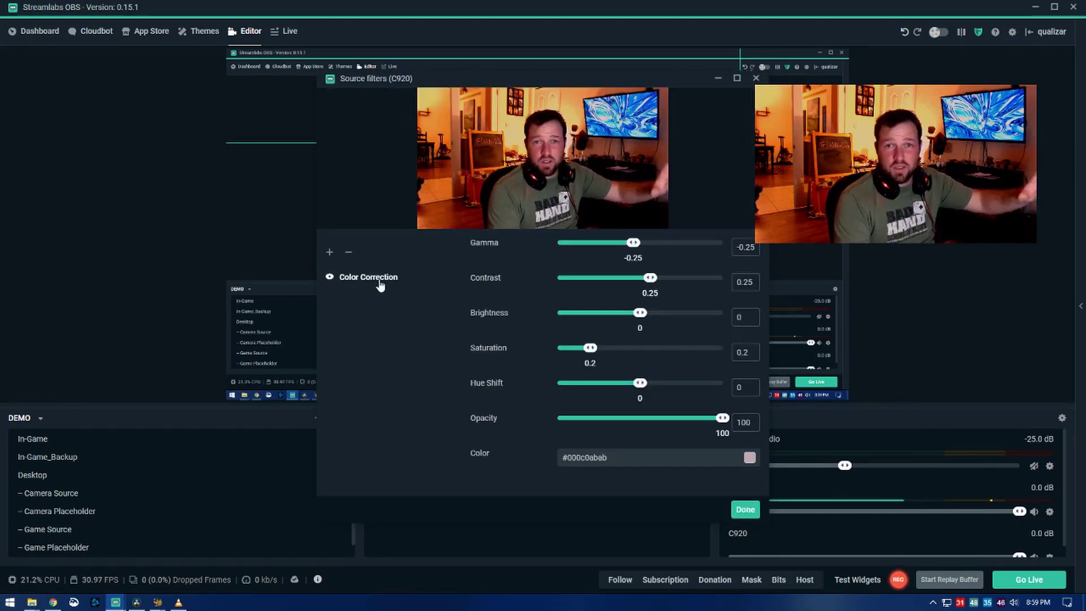
{"action": "left_click", "coordinate": [331, 254]}
{"action": "left_click", "coordinate": [438, 235]}
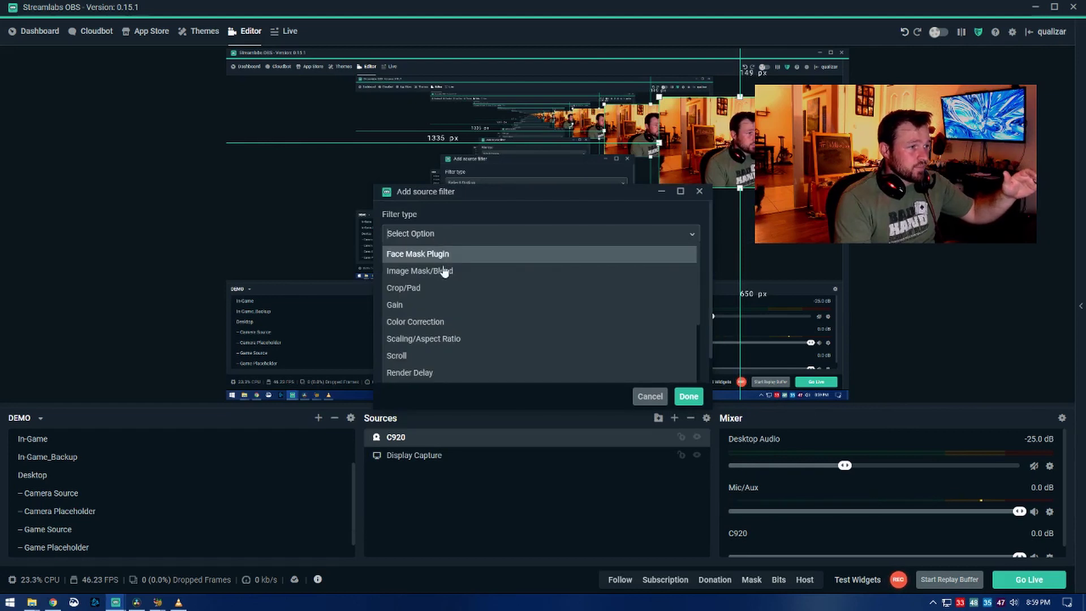
{"action": "left_click", "coordinate": [445, 272]}
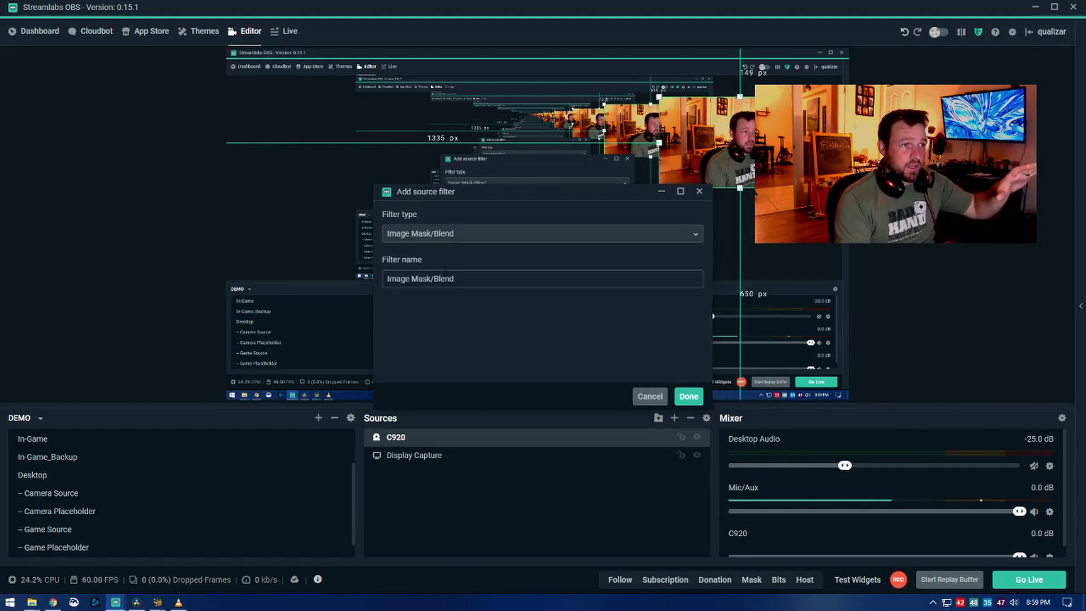
{"action": "left_click", "coordinate": [689, 397]}
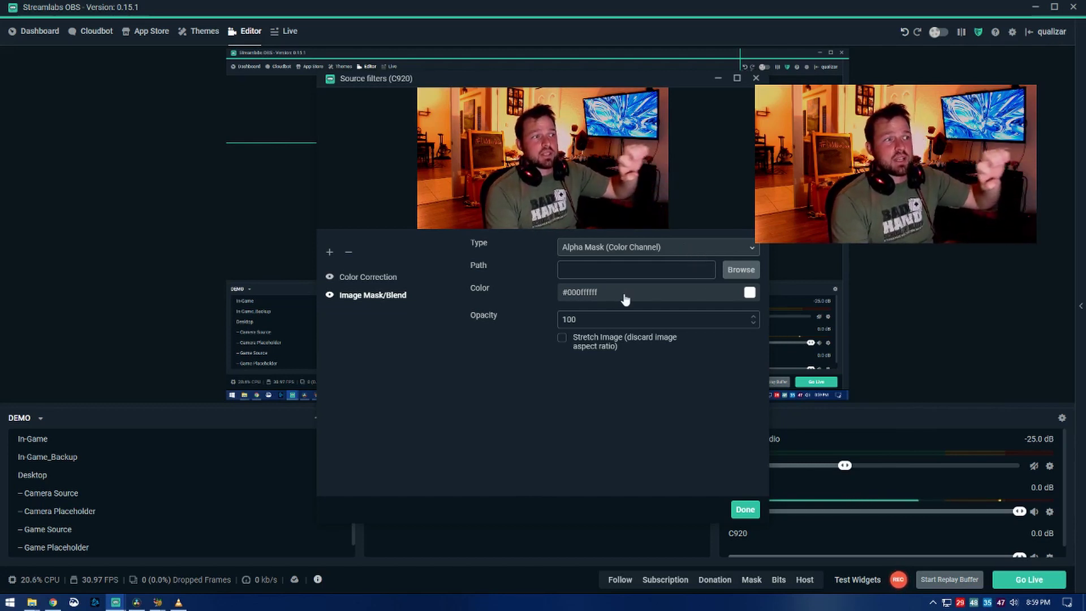
Step: Set the mask image to path4136.png to clip the webcam to the star
{"action": "left_click", "coordinate": [741, 271]}
{"action": "scroll", "coordinate": [604, 275], "scroll_direction": "down", "scroll_amount": 2}
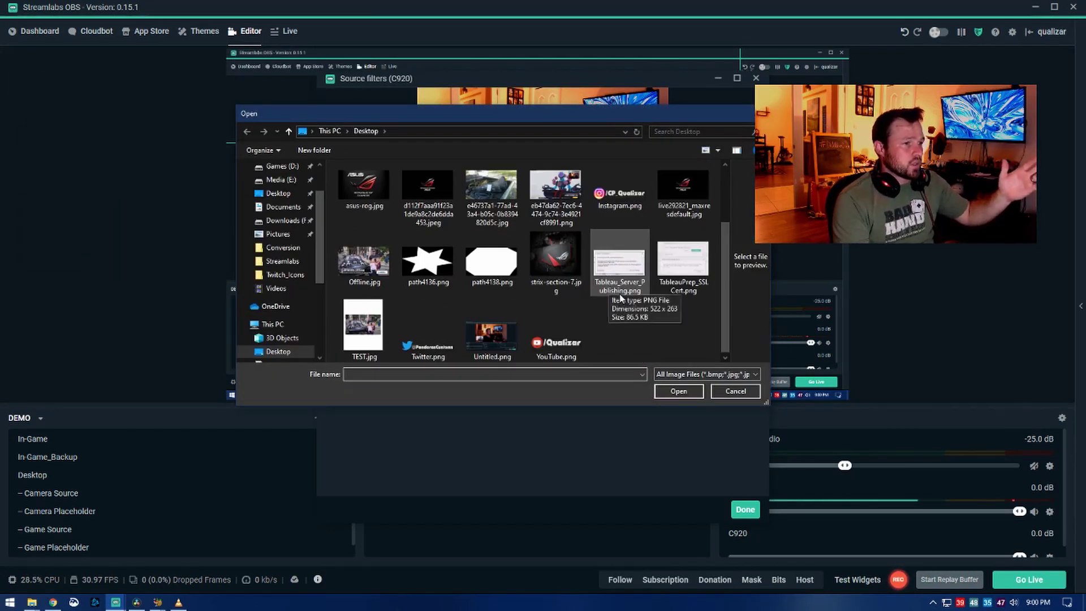
{"action": "double_click", "coordinate": [435, 280]}
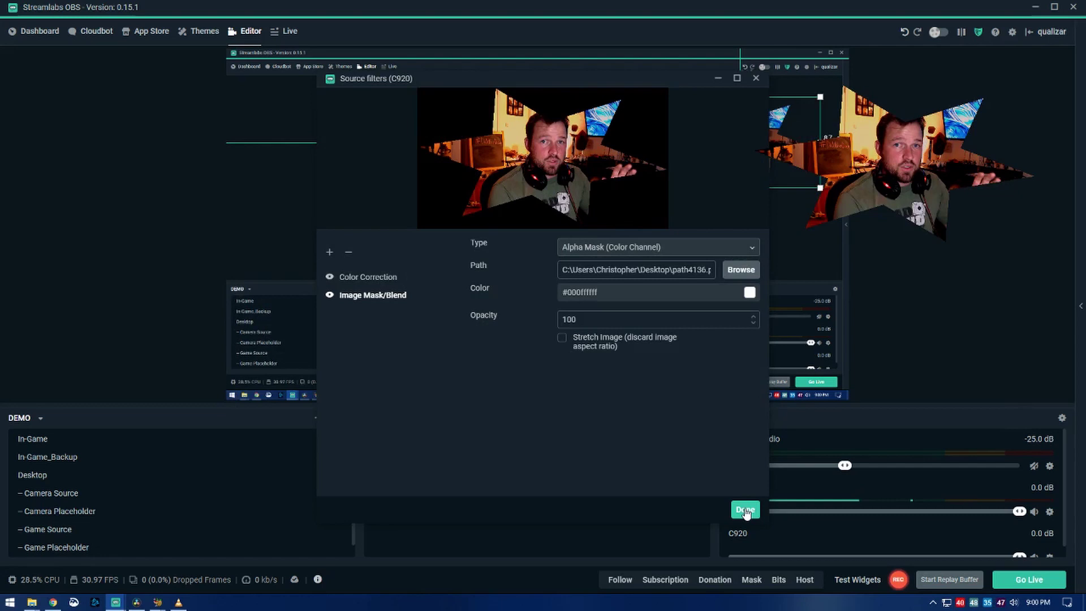
Step: Close the Source filters window and switch to the In-Game scene
{"action": "left_click", "coordinate": [745, 510]}
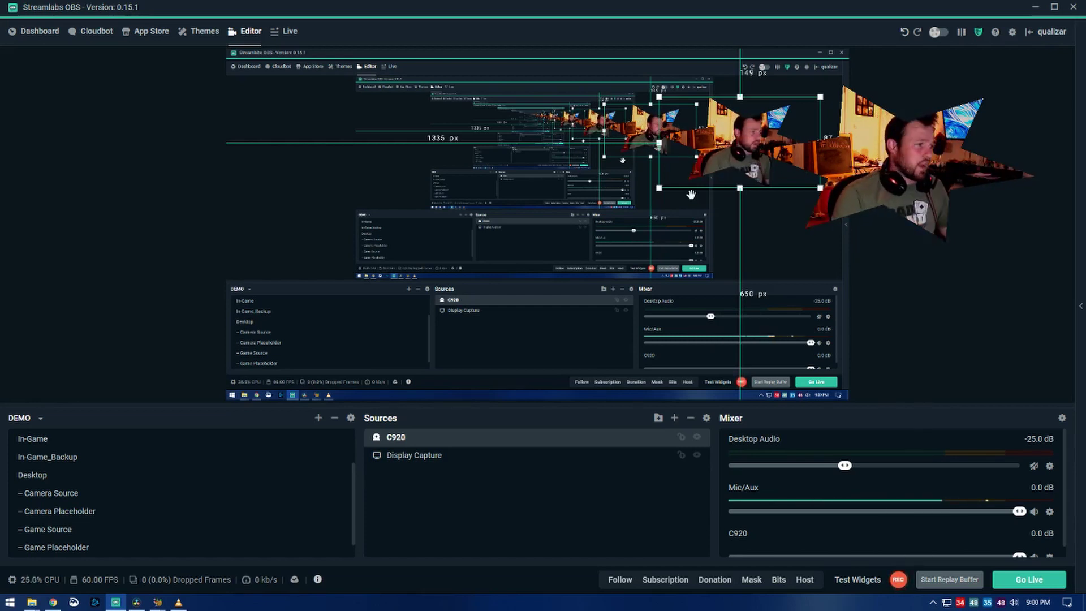
{"action": "scroll", "coordinate": [59, 492], "scroll_direction": "up", "scroll_amount": 2}
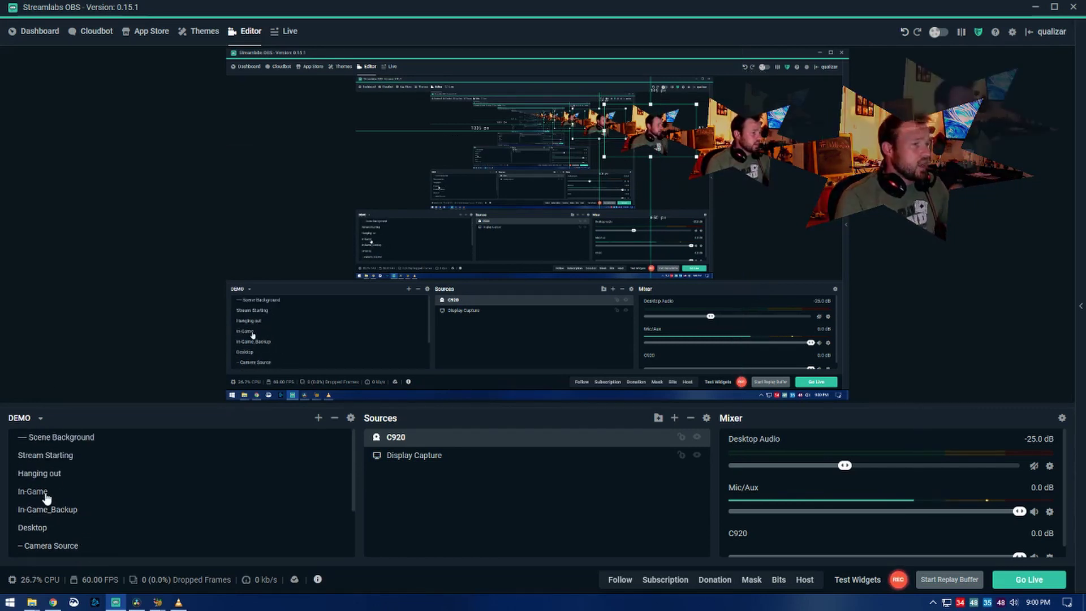
{"action": "left_click", "coordinate": [45, 493]}
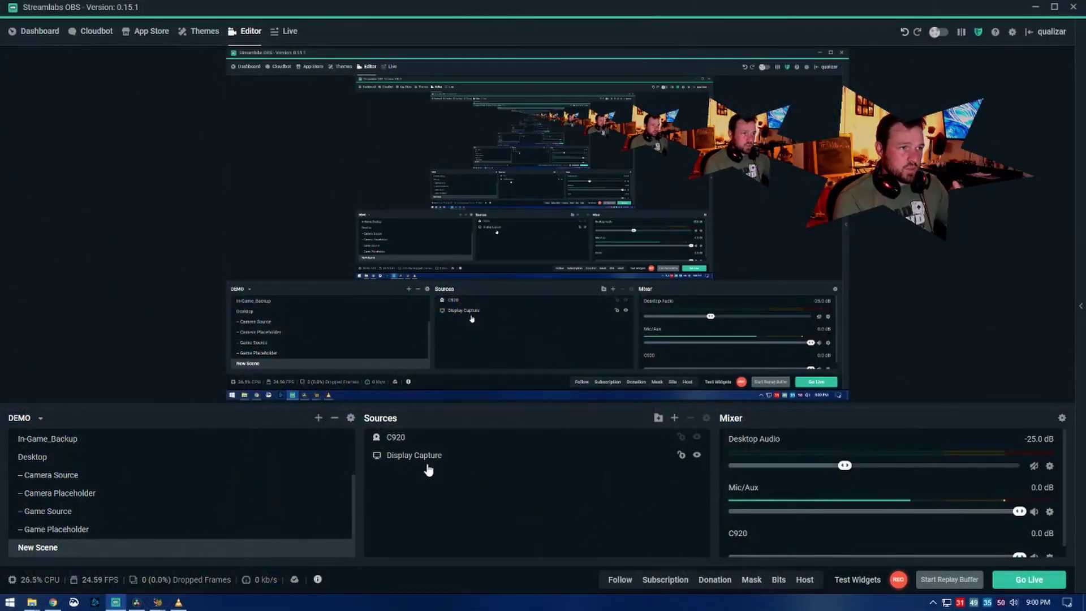
Step: Delete the Image Mask/Blend filter from the C920 webcam's filters
{"action": "right_click", "coordinate": [395, 438]}
{"action": "left_click", "coordinate": [456, 336]}
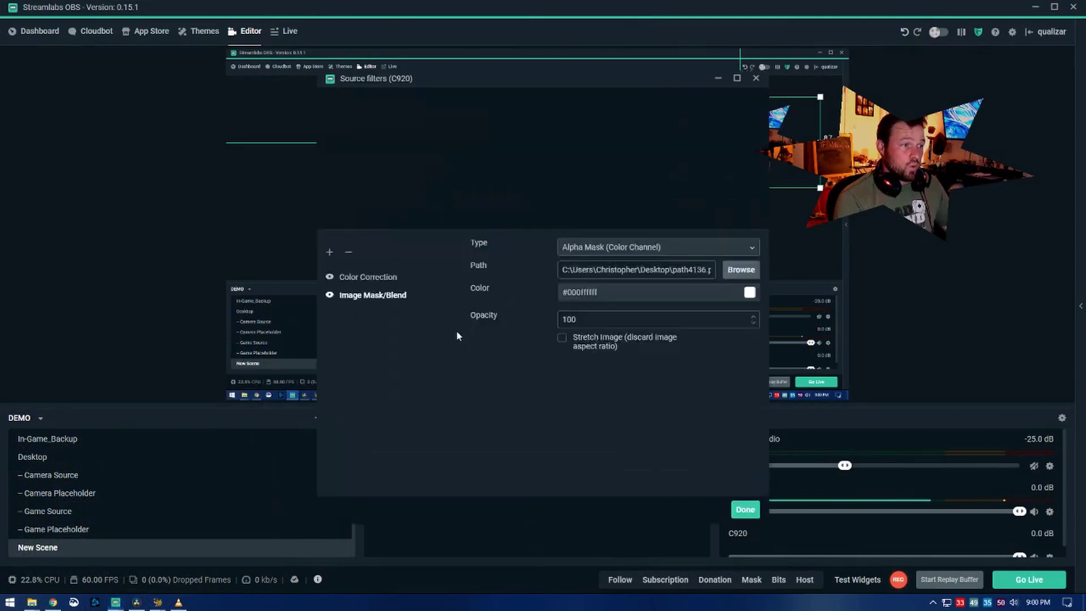
{"action": "left_click", "coordinate": [373, 277]}
{"action": "left_click", "coordinate": [369, 297]}
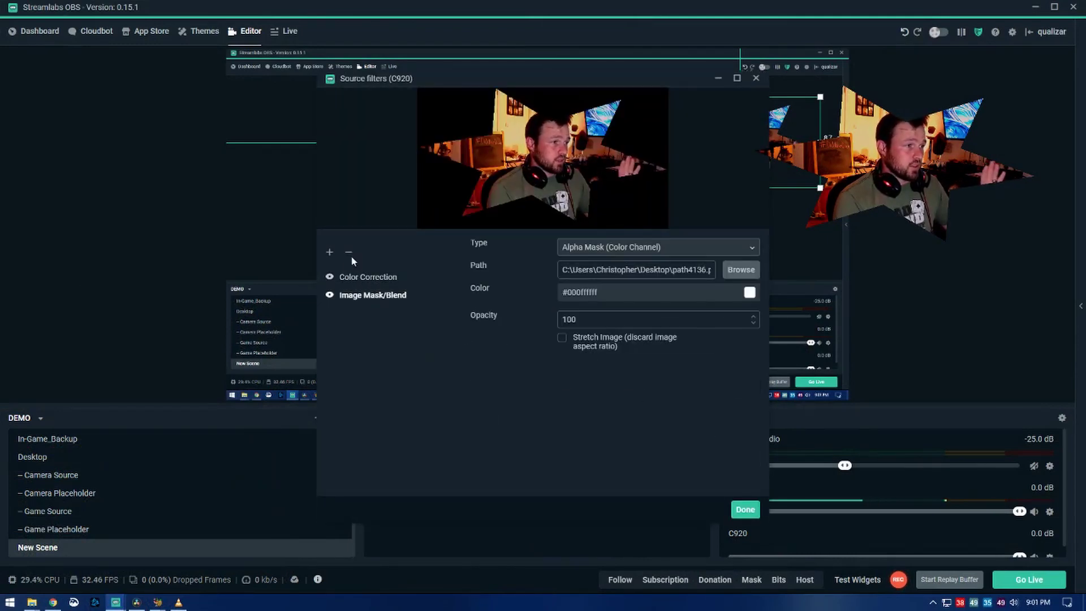
{"action": "left_click", "coordinate": [349, 254]}
{"action": "left_click", "coordinate": [744, 511]}
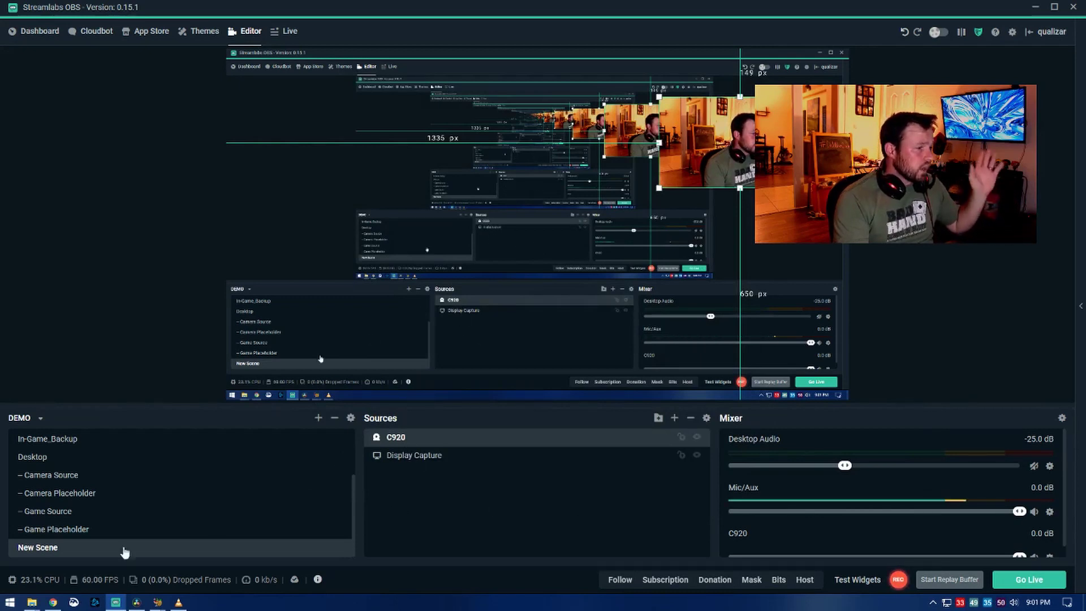
Step: Remove the temporary New Scene from the scene list
{"action": "right_click", "coordinate": [56, 548]}
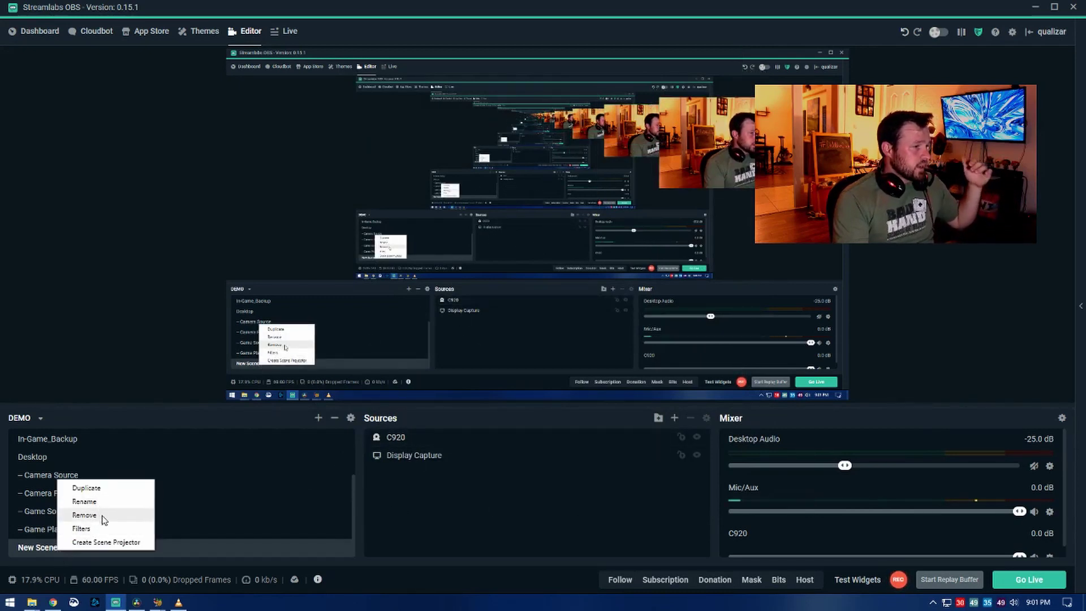
{"action": "left_click", "coordinate": [485, 549]}
{"action": "right_click", "coordinate": [62, 547]}
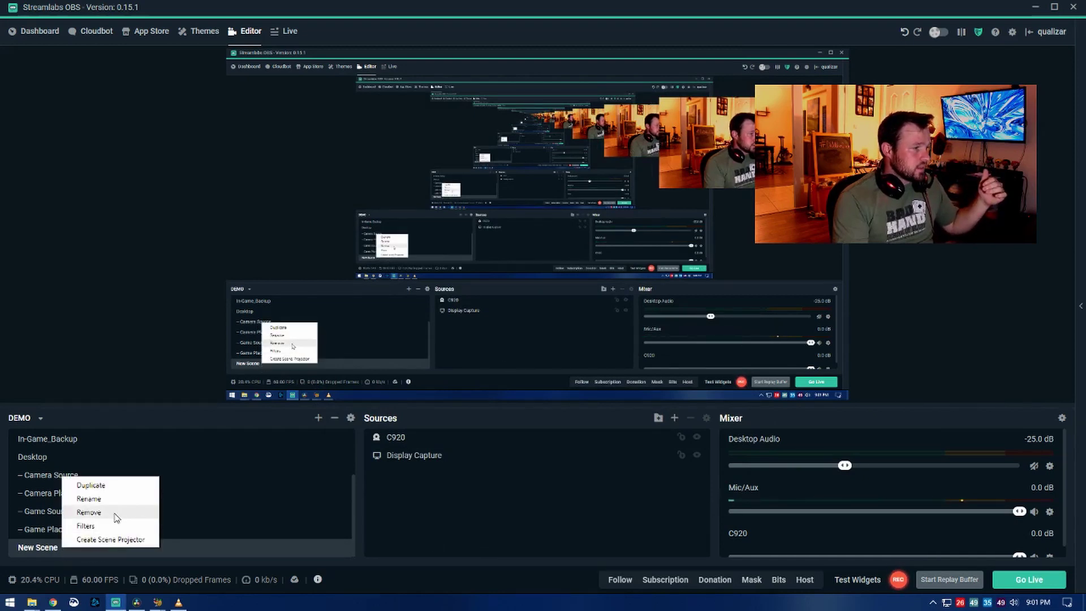
{"action": "left_click", "coordinate": [39, 459]}
{"action": "scroll", "coordinate": [67, 487], "scroll_direction": "up", "scroll_amount": 3}
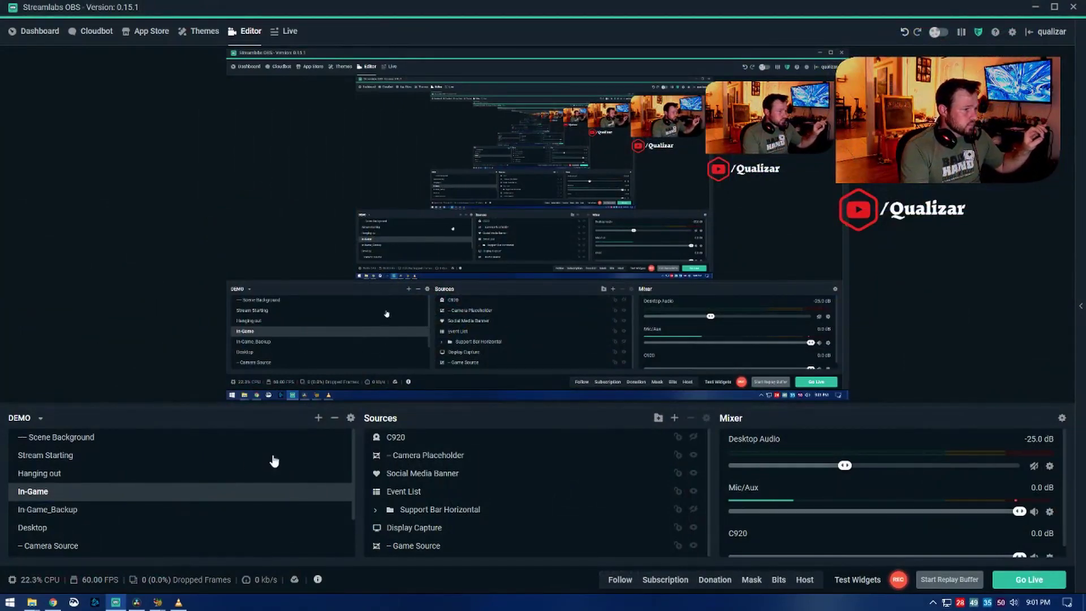
{"action": "scroll", "coordinate": [259, 463], "scroll_direction": "down", "scroll_amount": 2}
{"action": "left_click", "coordinate": [89, 495]}
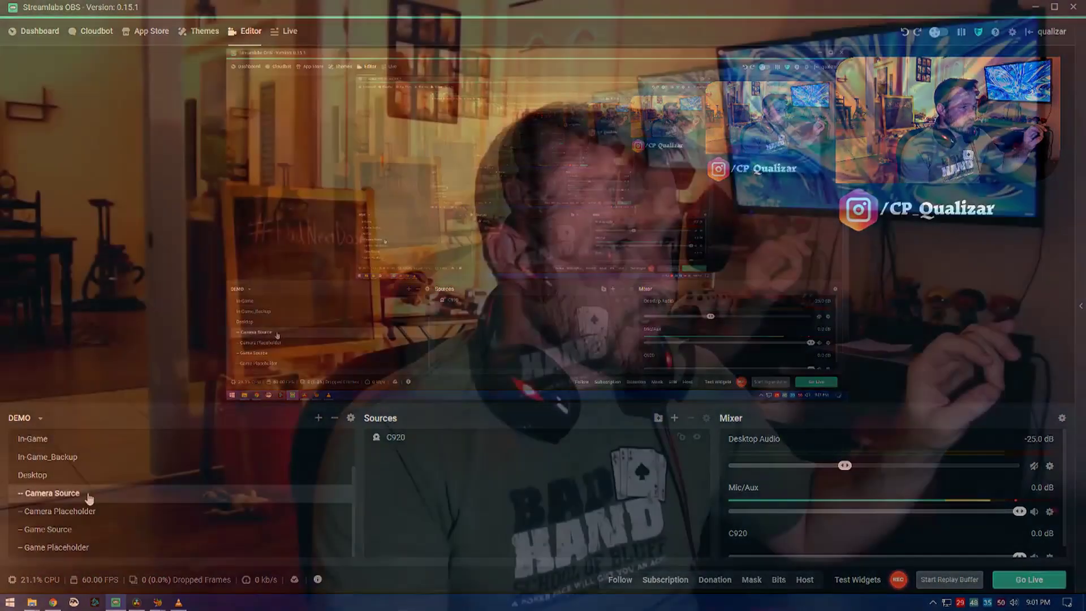